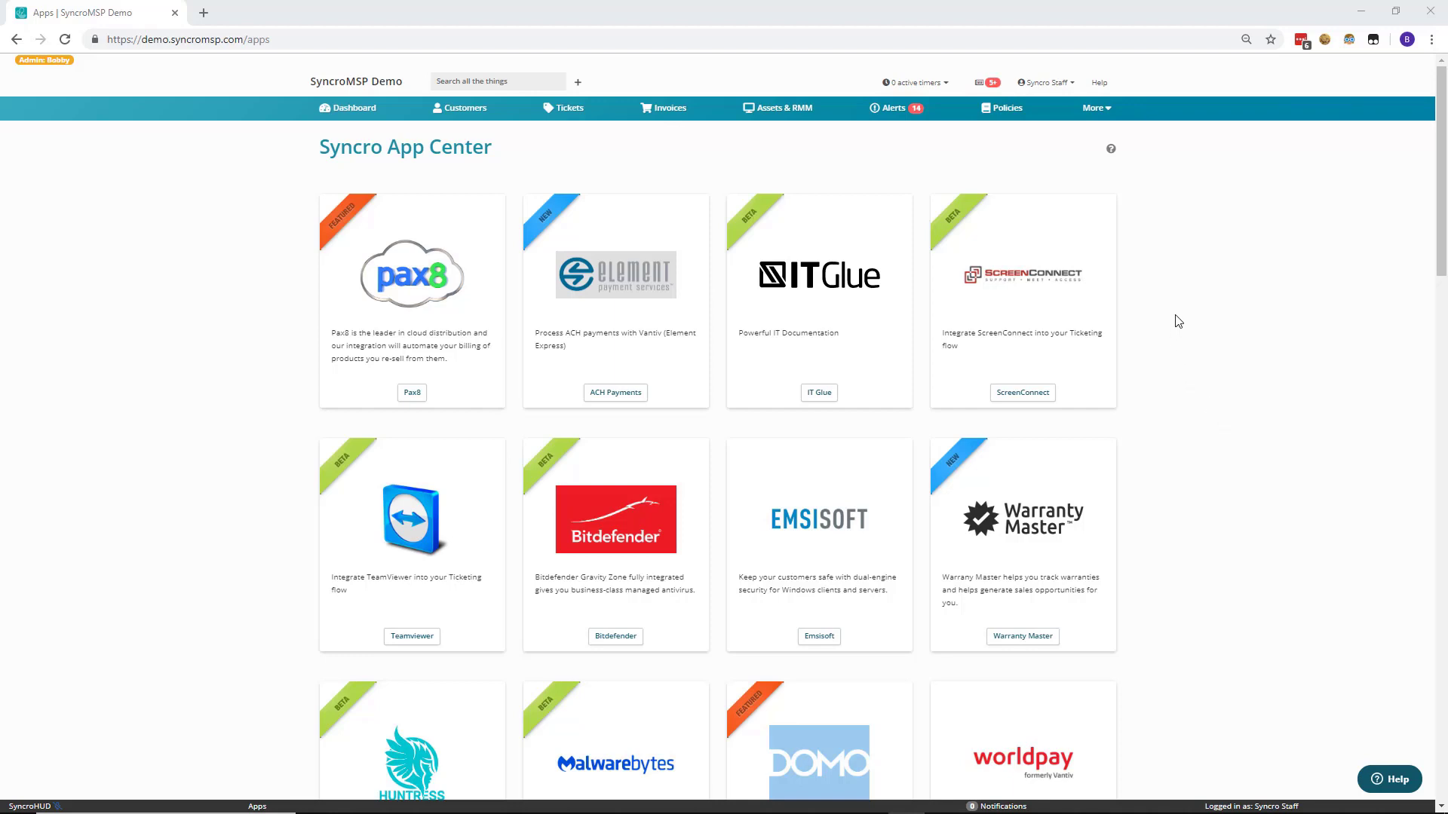
Connect the Xero Accounting app by logging in with the prefilled credentials and allowing Syncro access to the RepairShopr Test 1 (US-2014-03) data
scroll(853, 420, "down", 8)
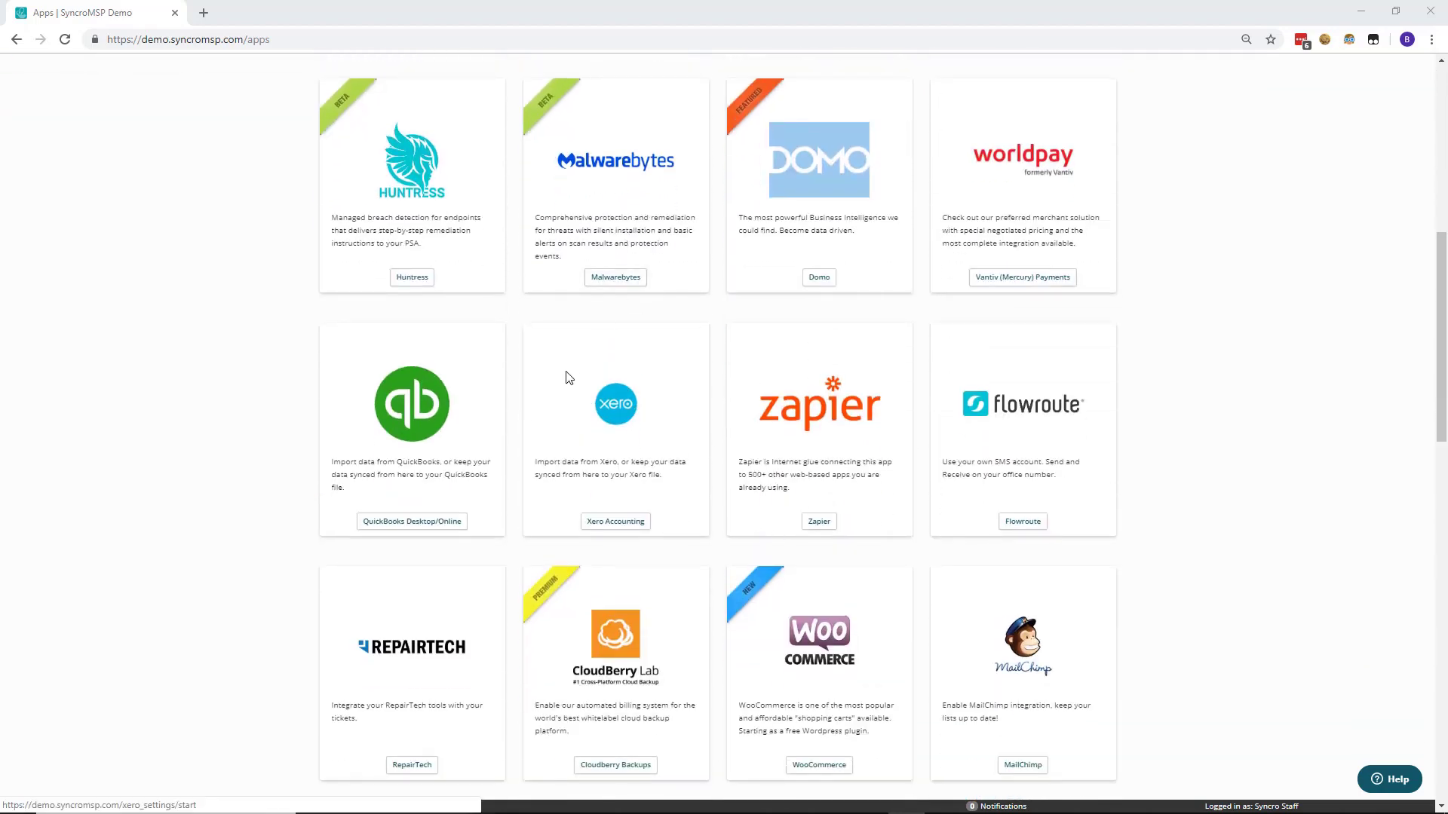
left_click(612, 531)
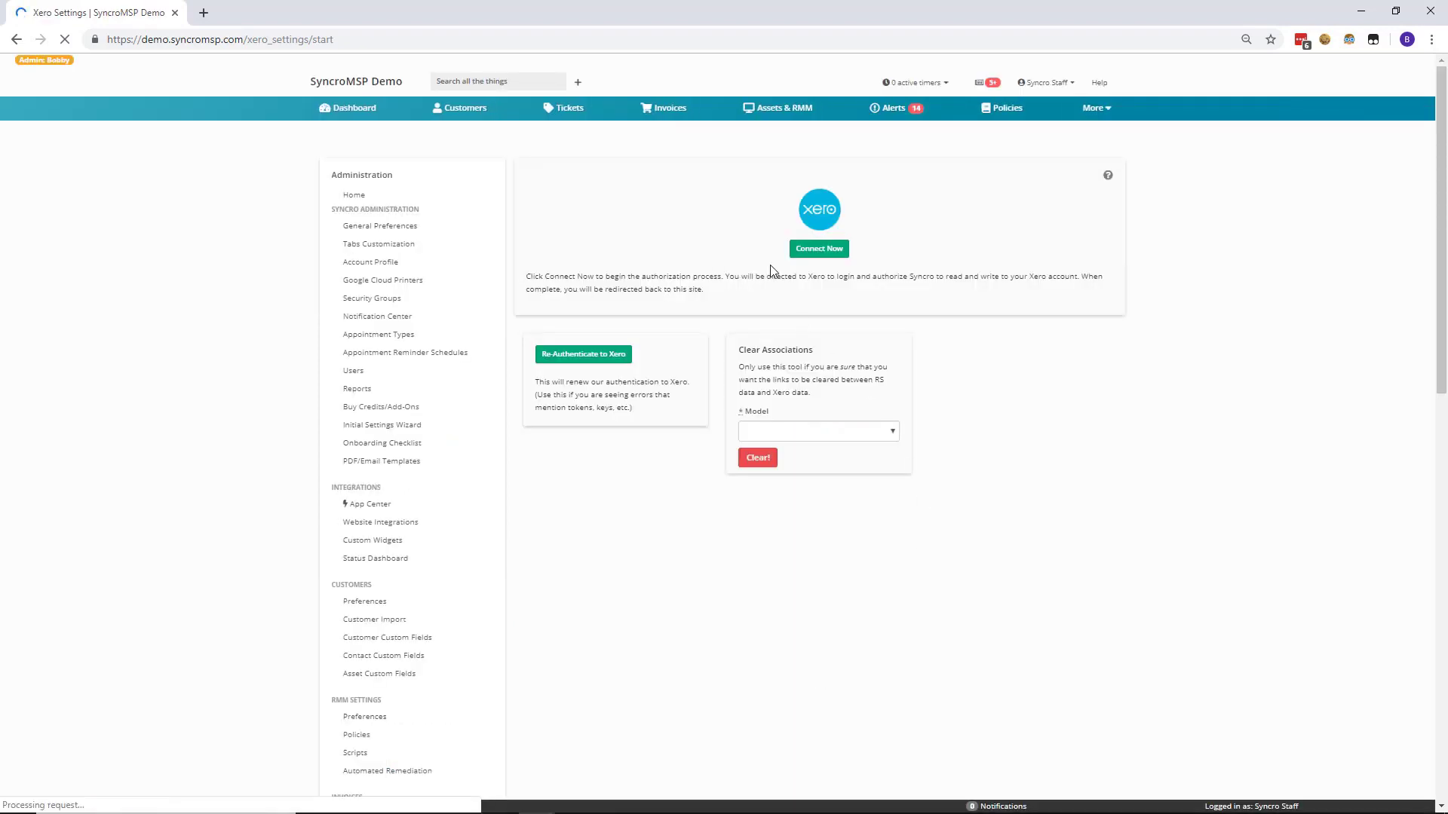
left_click(812, 254)
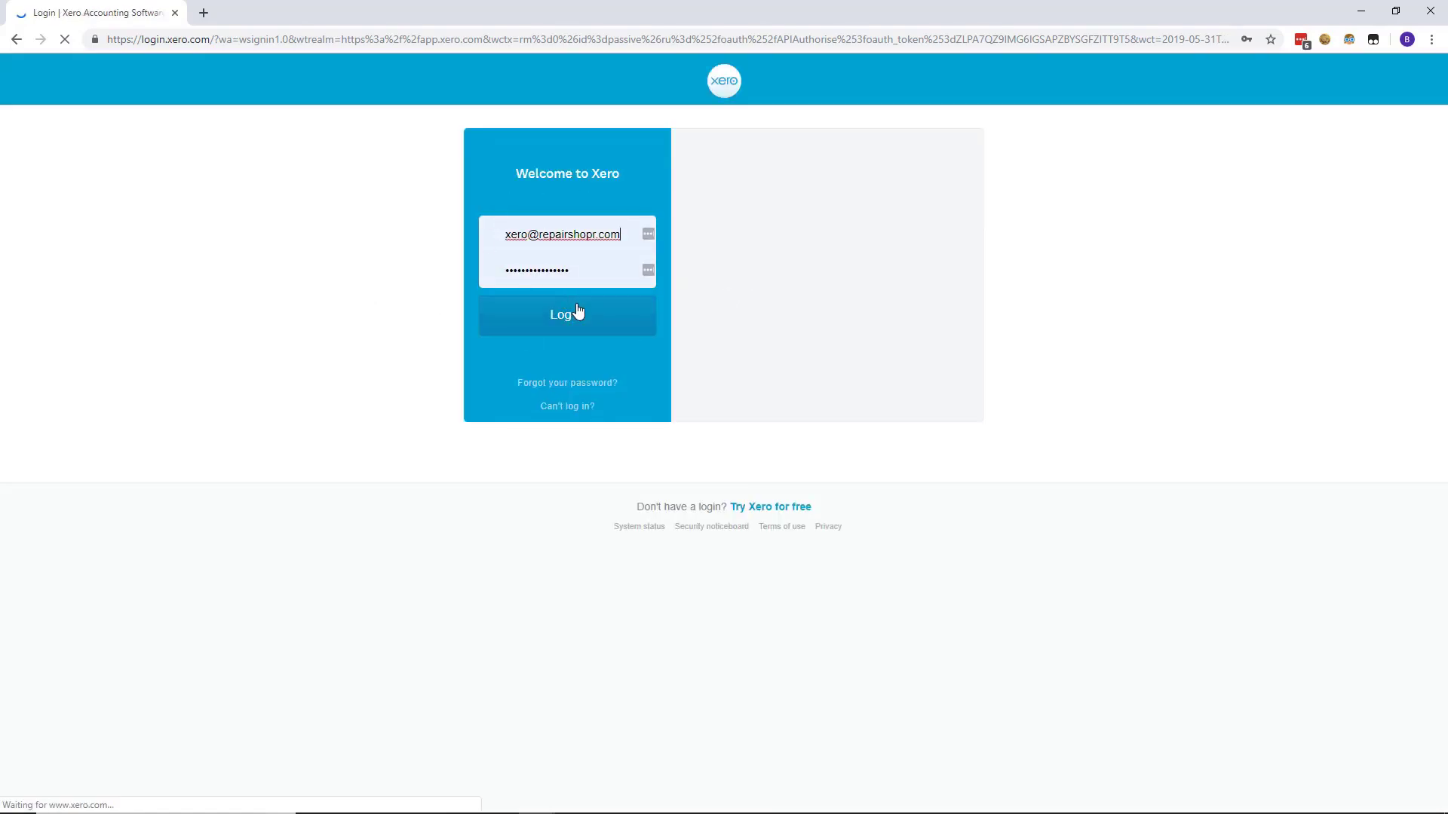
left_click(578, 311)
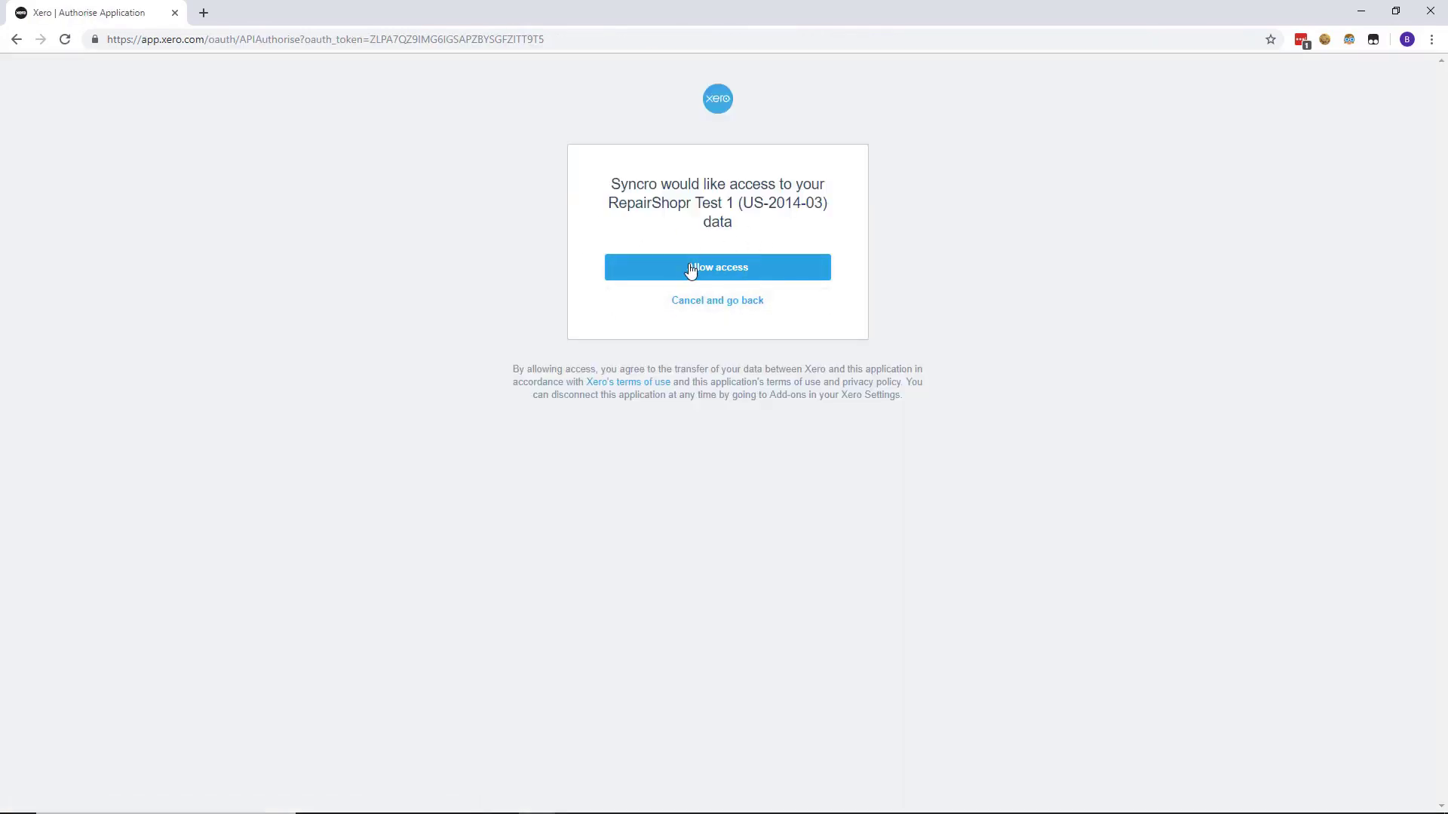
left_click(691, 269)
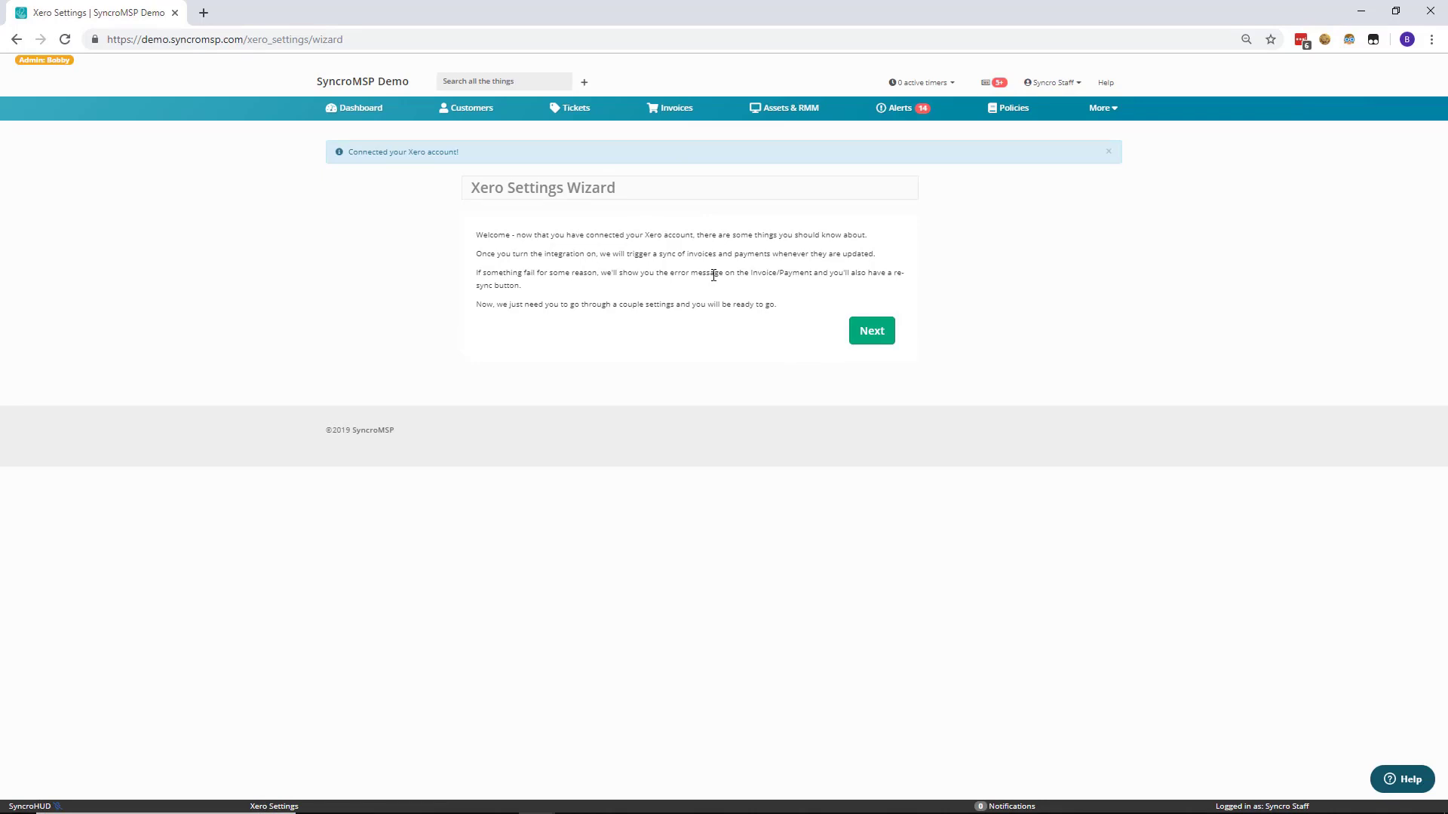
Begin the Xero Settings Wizard and set the revenue account for synced invoices to Sales
left_click(884, 333)
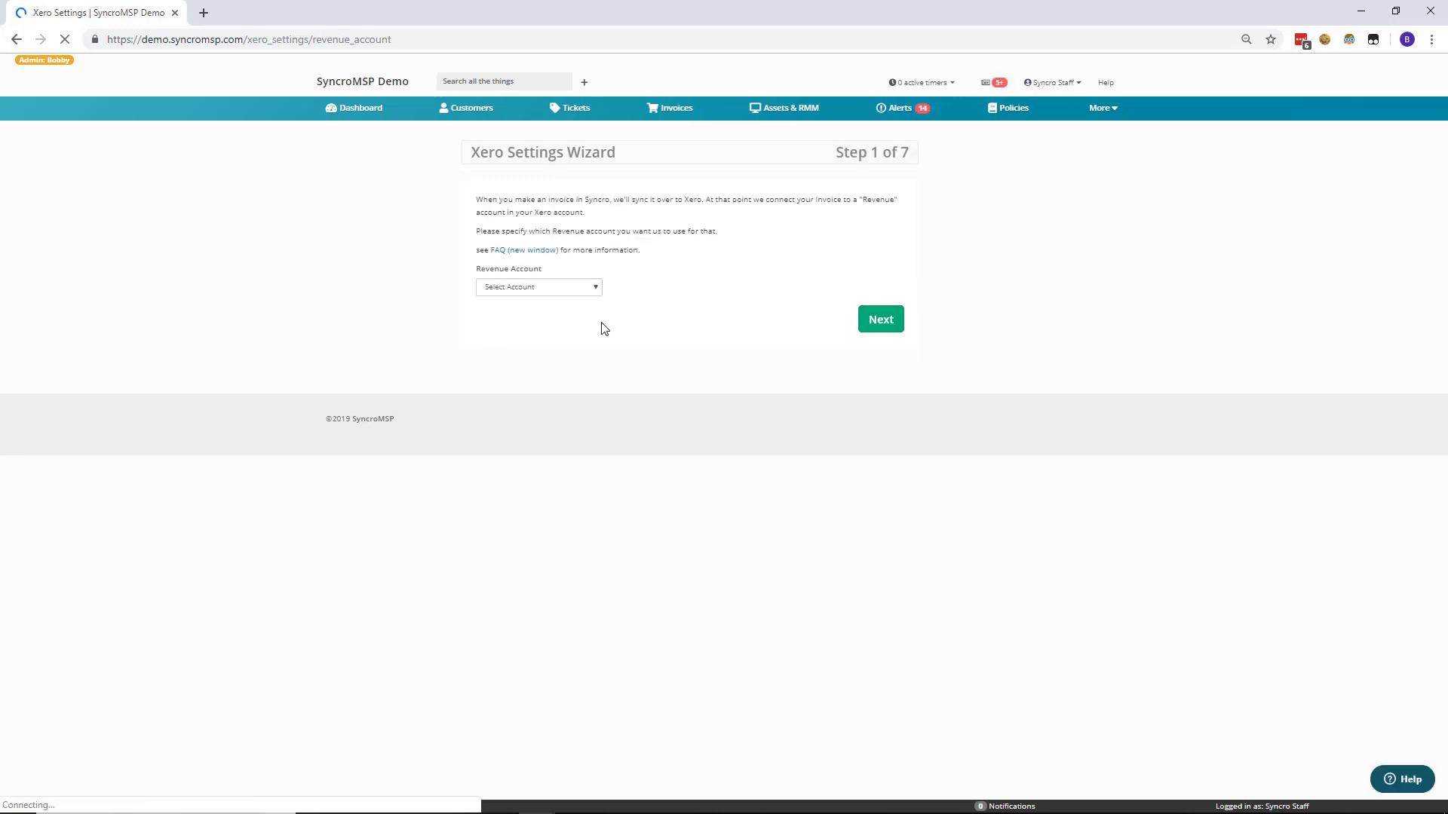
left_click(560, 290)
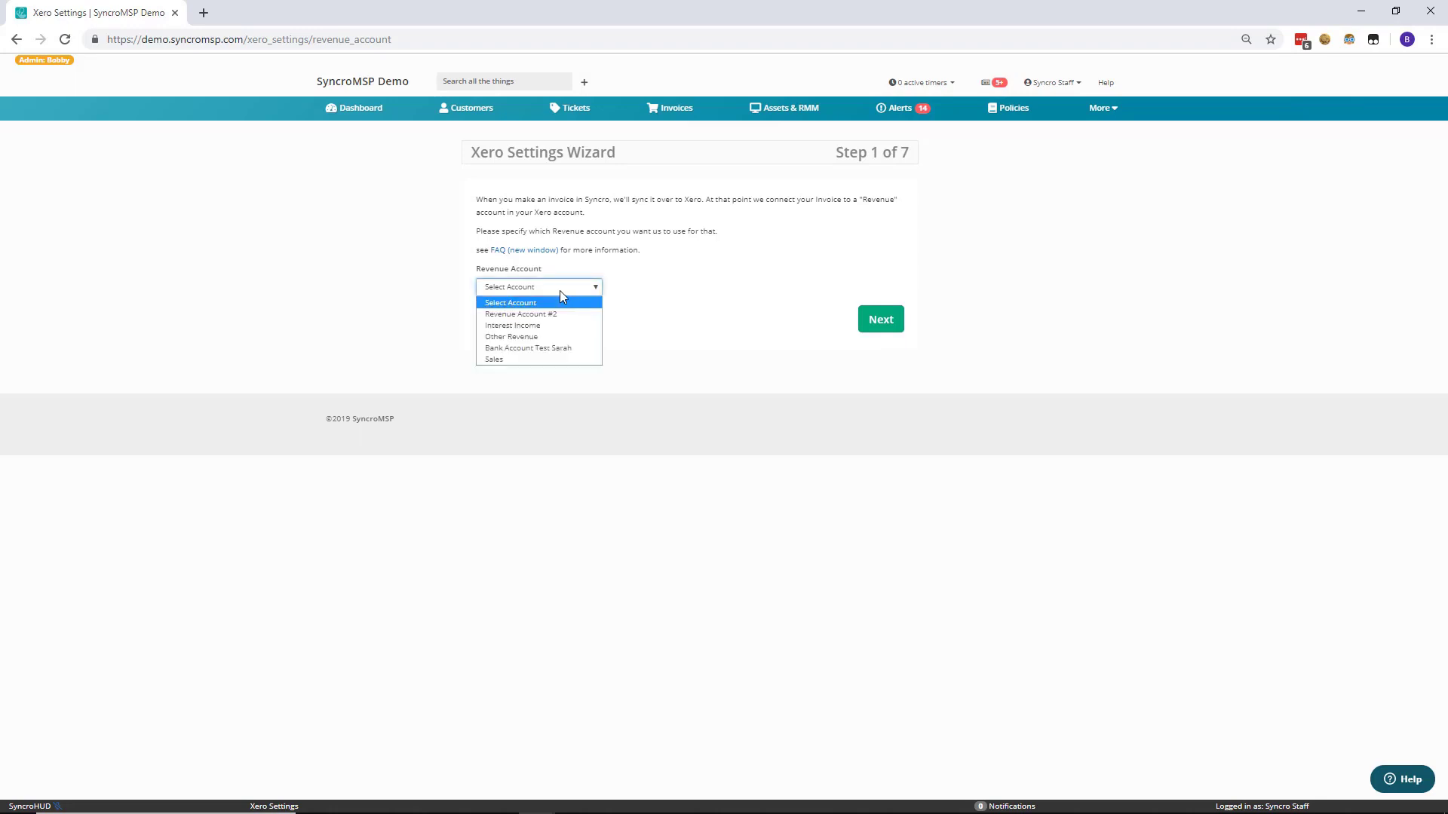
left_click(538, 360)
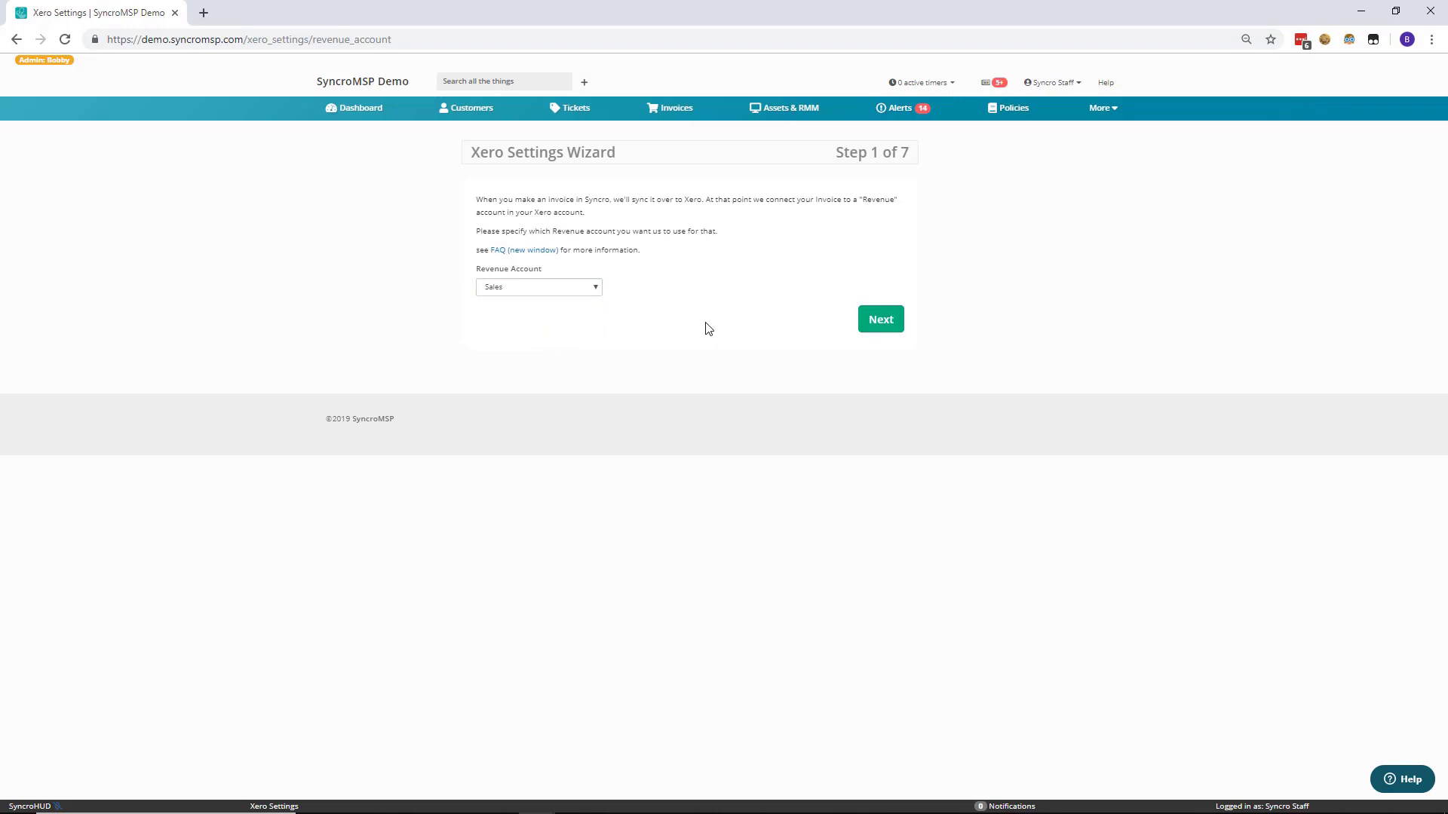
left_click(880, 320)
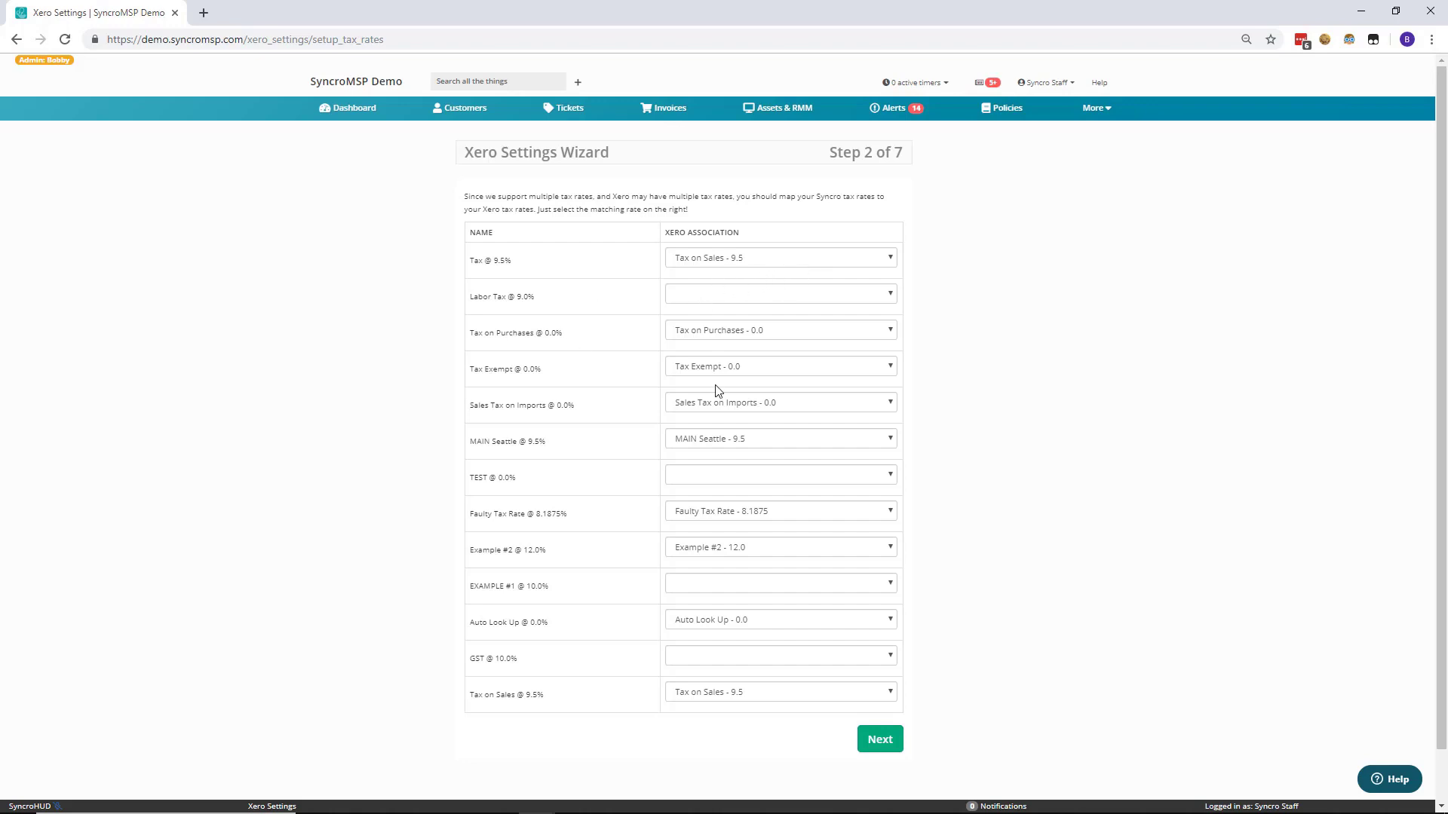
Map the Labor Tax rate to Example #2 - 12.0 and the TEST rate to Faulty Tax Rate - 8.1875
left_click(786, 296)
left_click(757, 332)
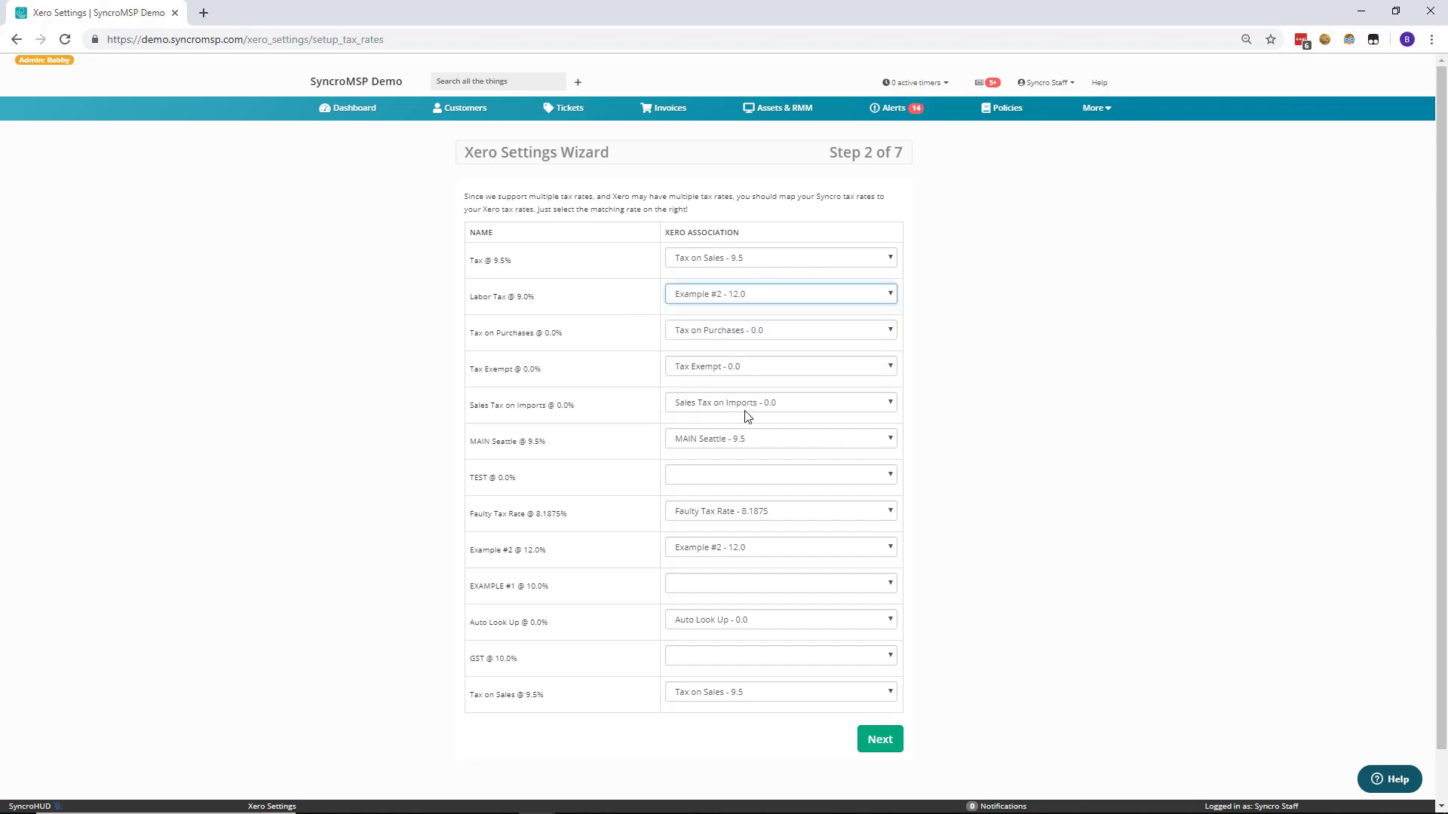
left_click(731, 477)
left_click(732, 525)
Map the EXAMPLE #1 and GST tax rates to MAIN Seattle - 9.5 and submit the tax rate mapping
left_click(736, 586)
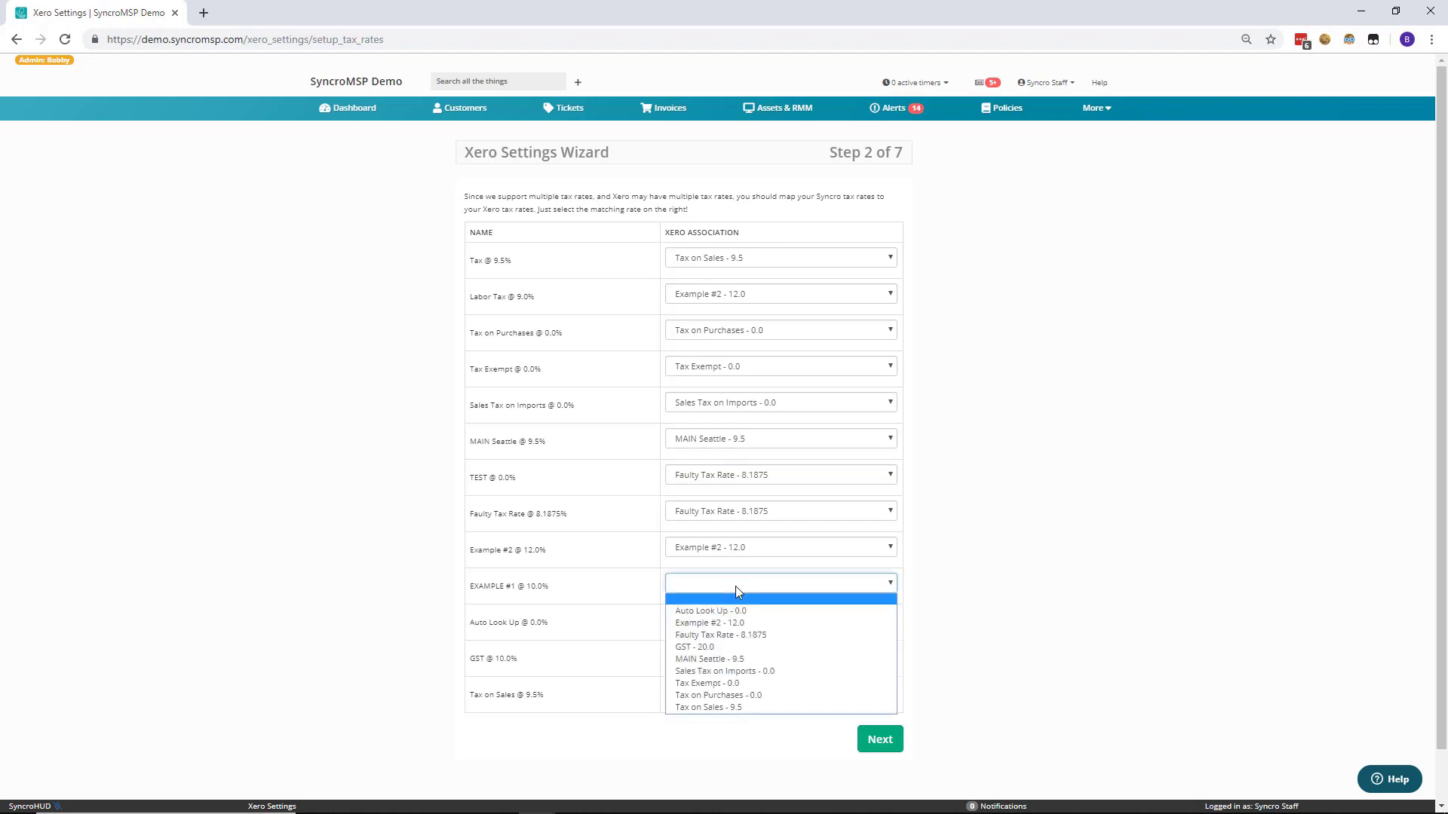
left_click(726, 658)
left_click(721, 655)
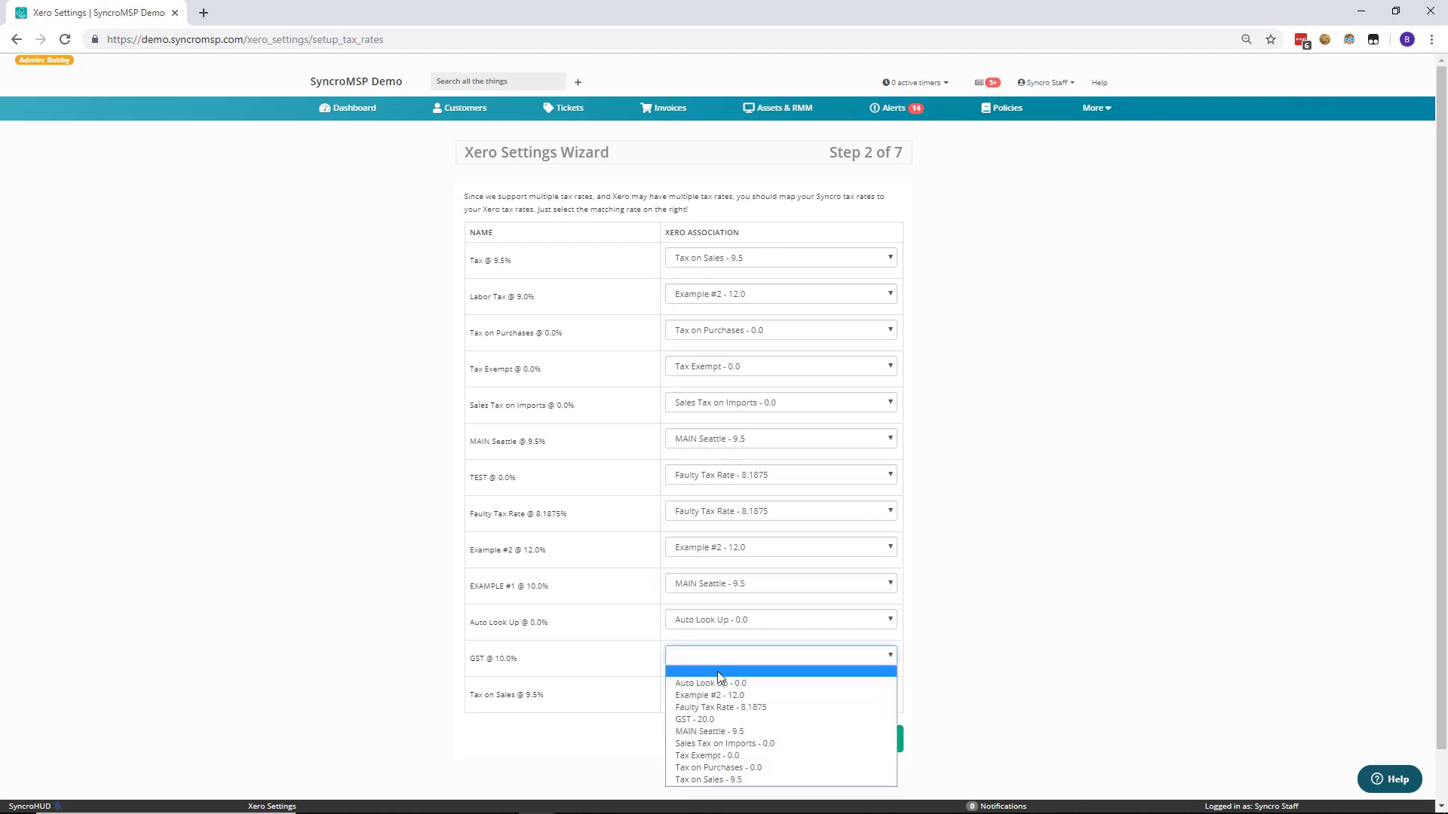
left_click(727, 731)
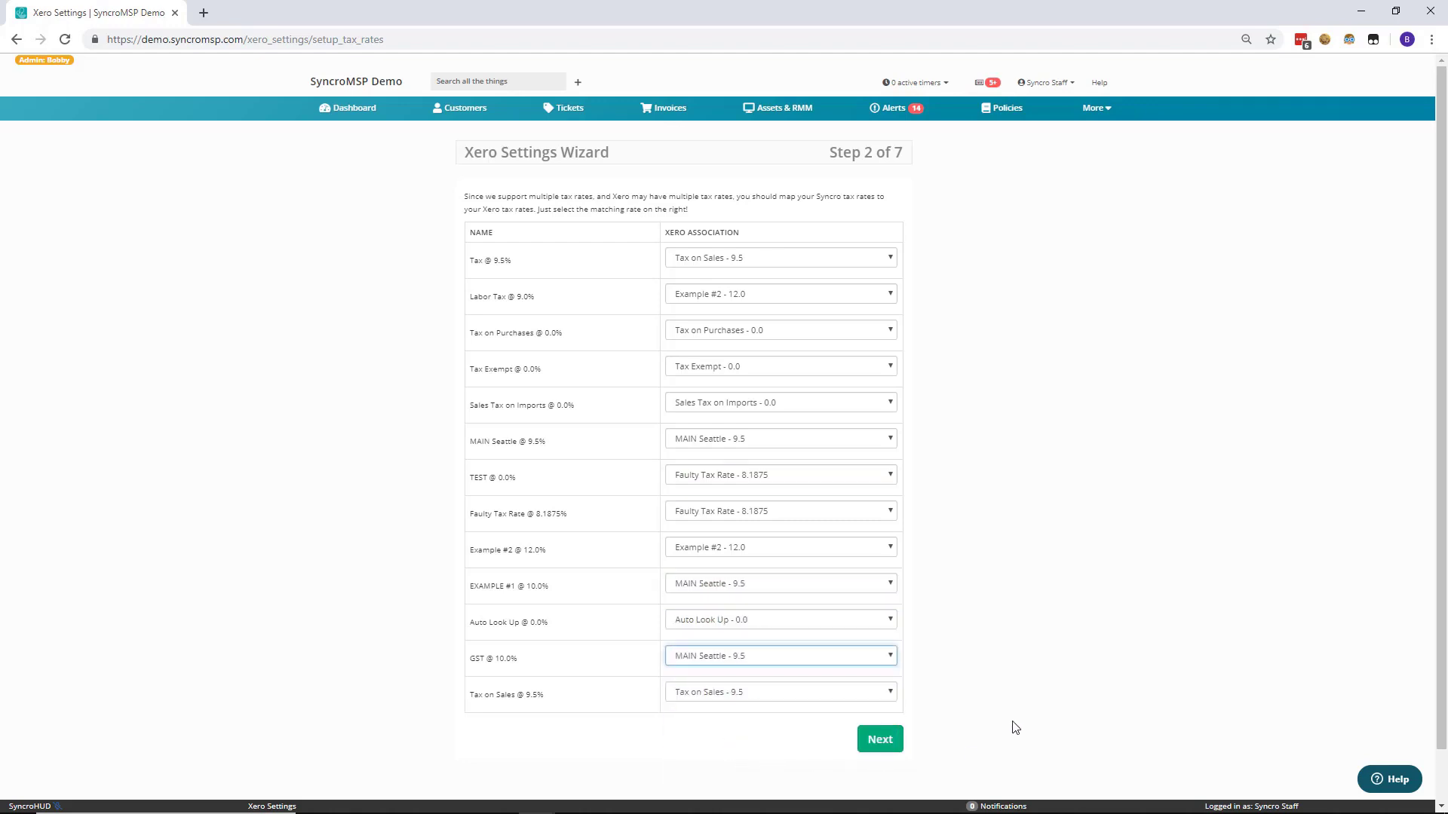
left_click(888, 744)
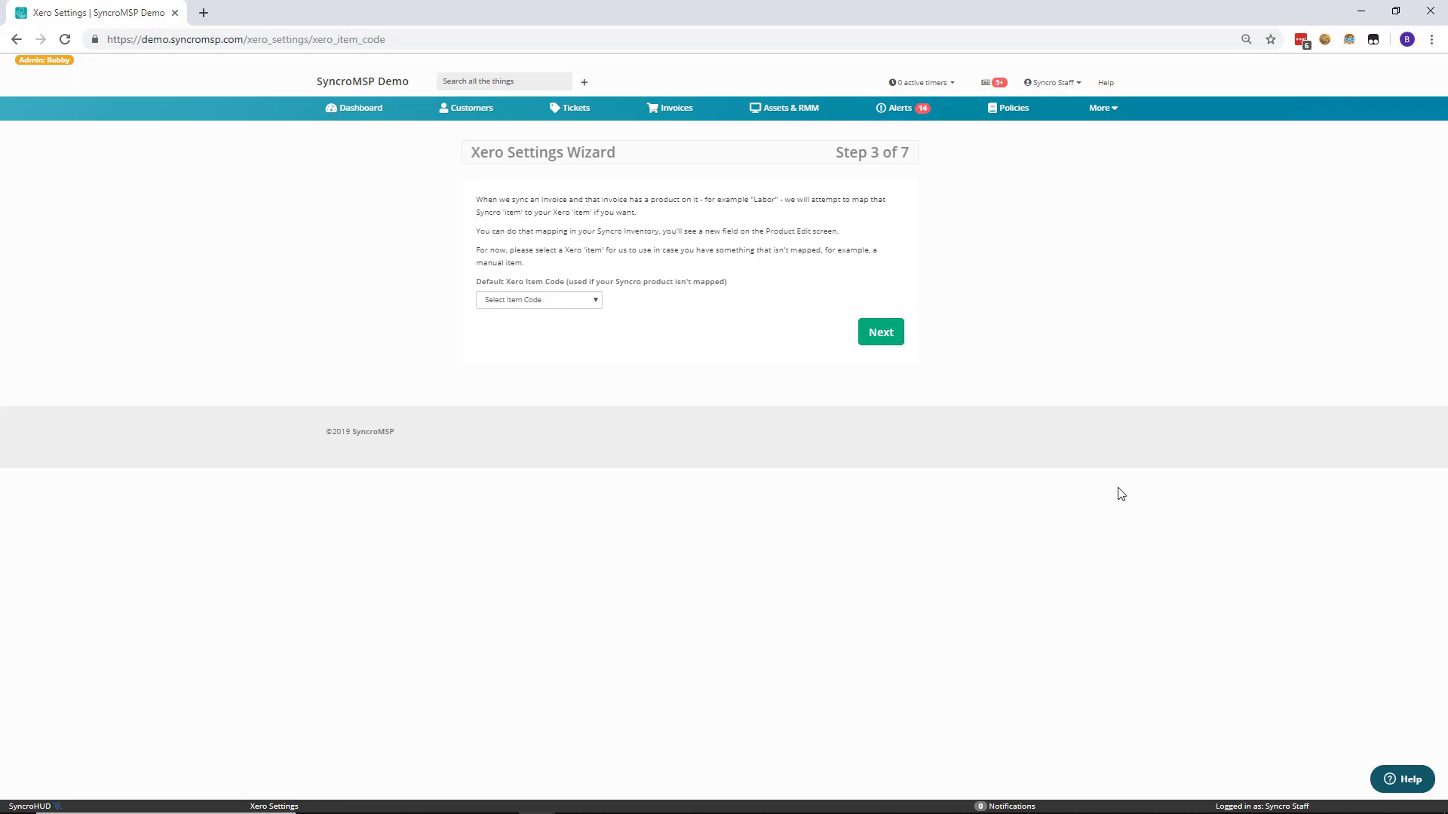
Set the default Xero item code for unmapped products to [One time] Walkie Talkie and continue
left_click(562, 301)
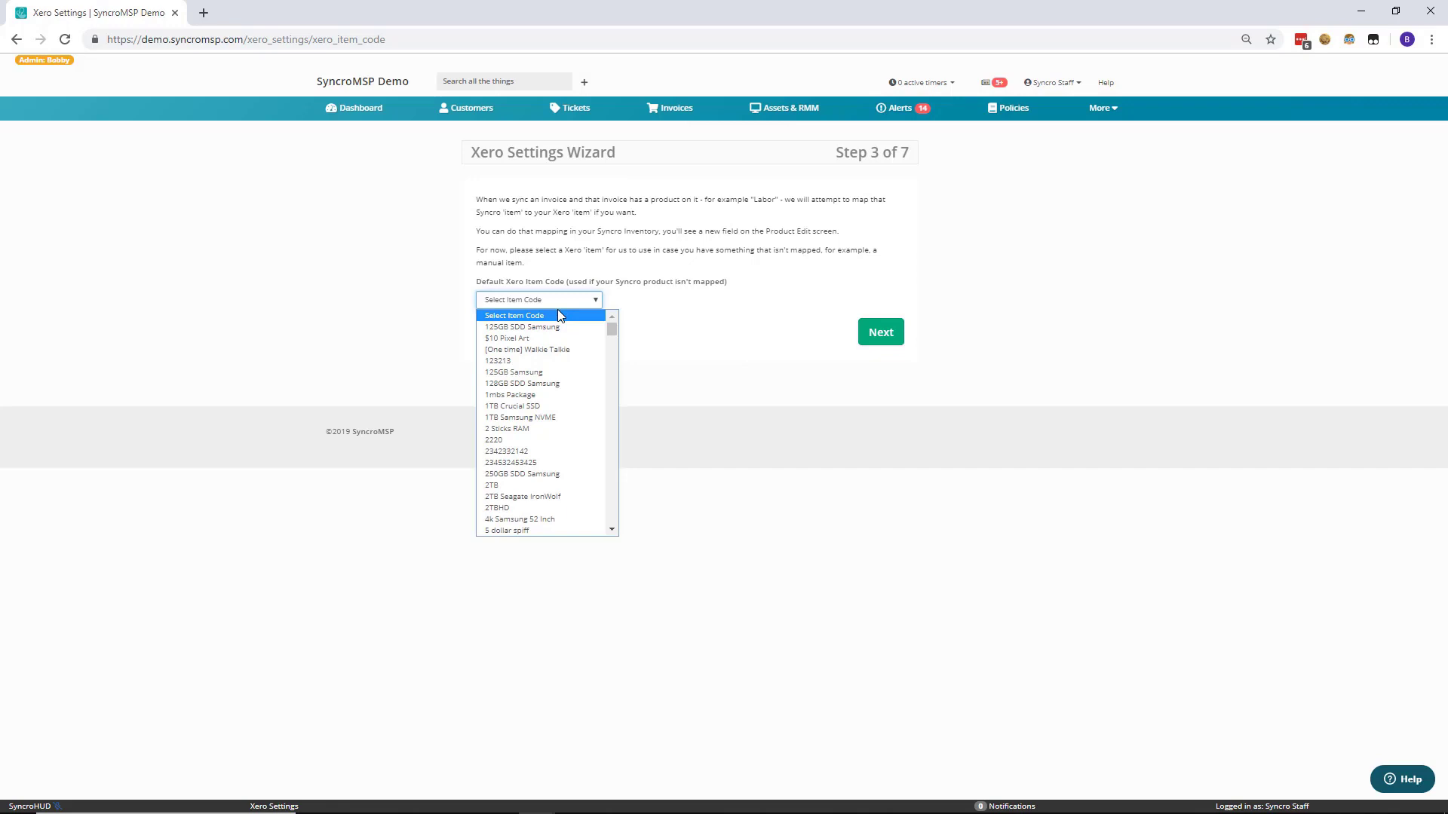
left_click(561, 350)
left_click(877, 337)
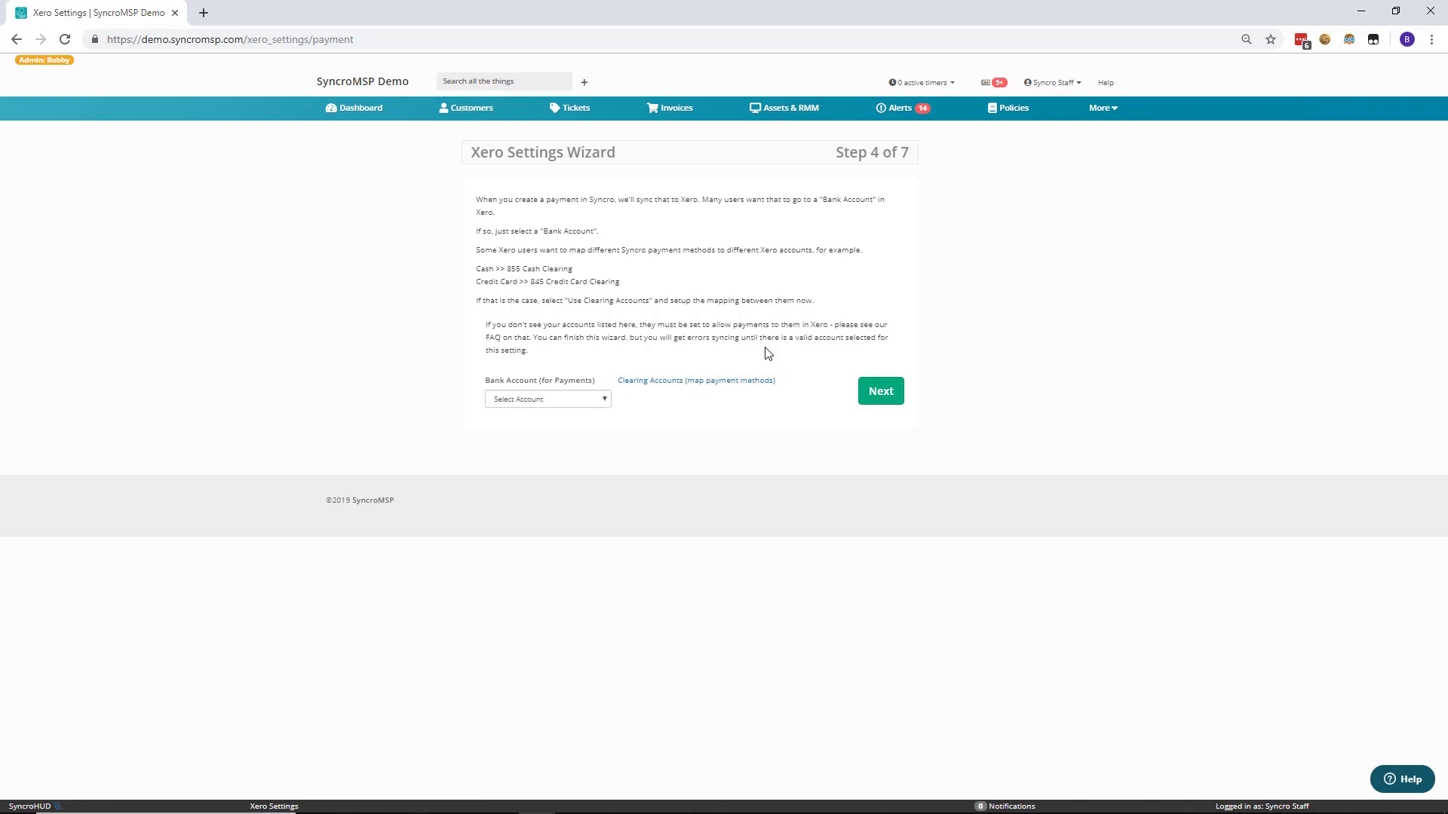
Set the bank account for payments to Bank Account Demo FAKE :) and continue
left_click(560, 407)
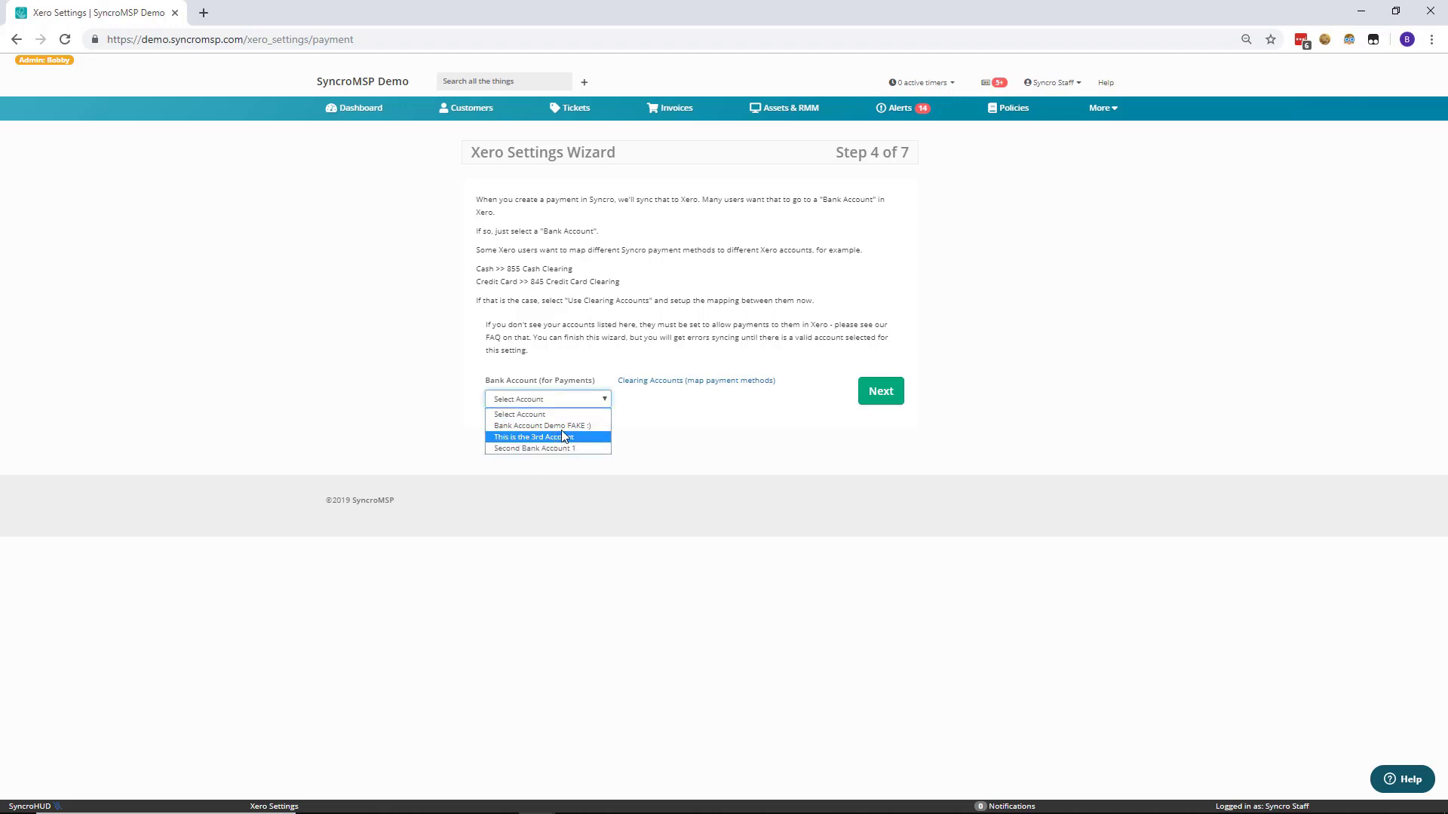
left_click(564, 425)
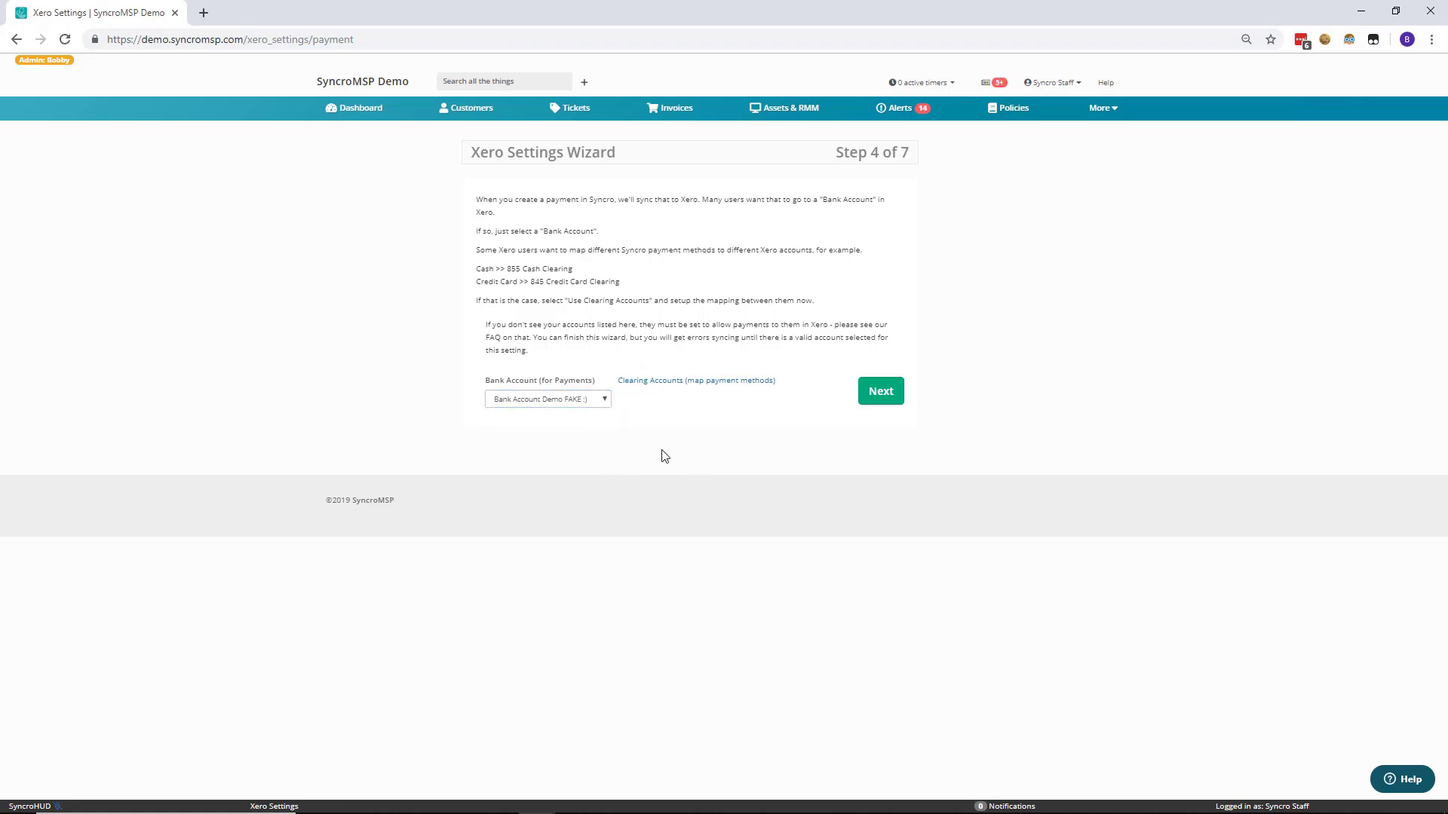
left_click(877, 392)
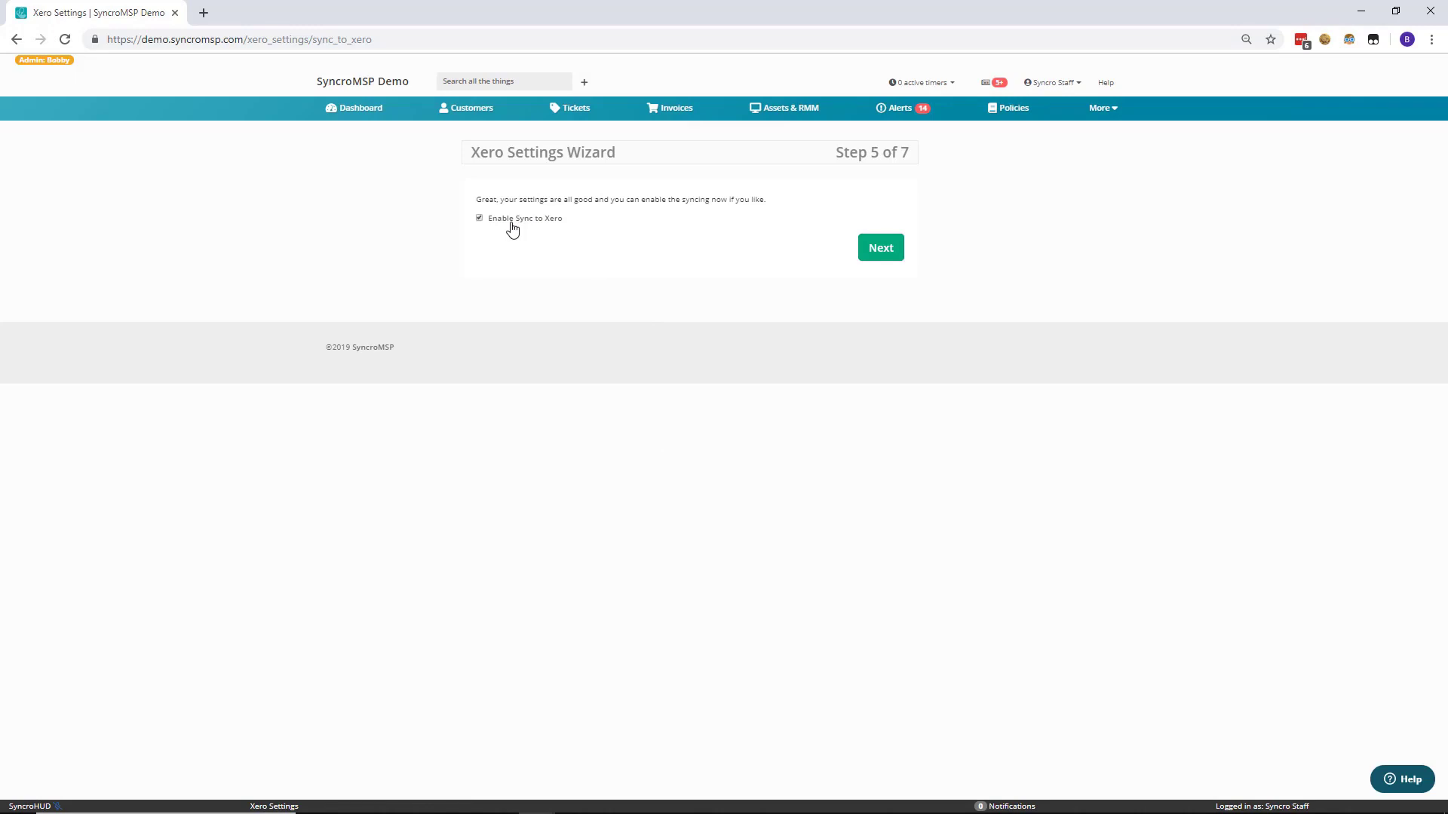
Accept the enabled sync to Xero and finish the wizard without importing contacts or items, going to the Xero Settings overview
left_click(880, 247)
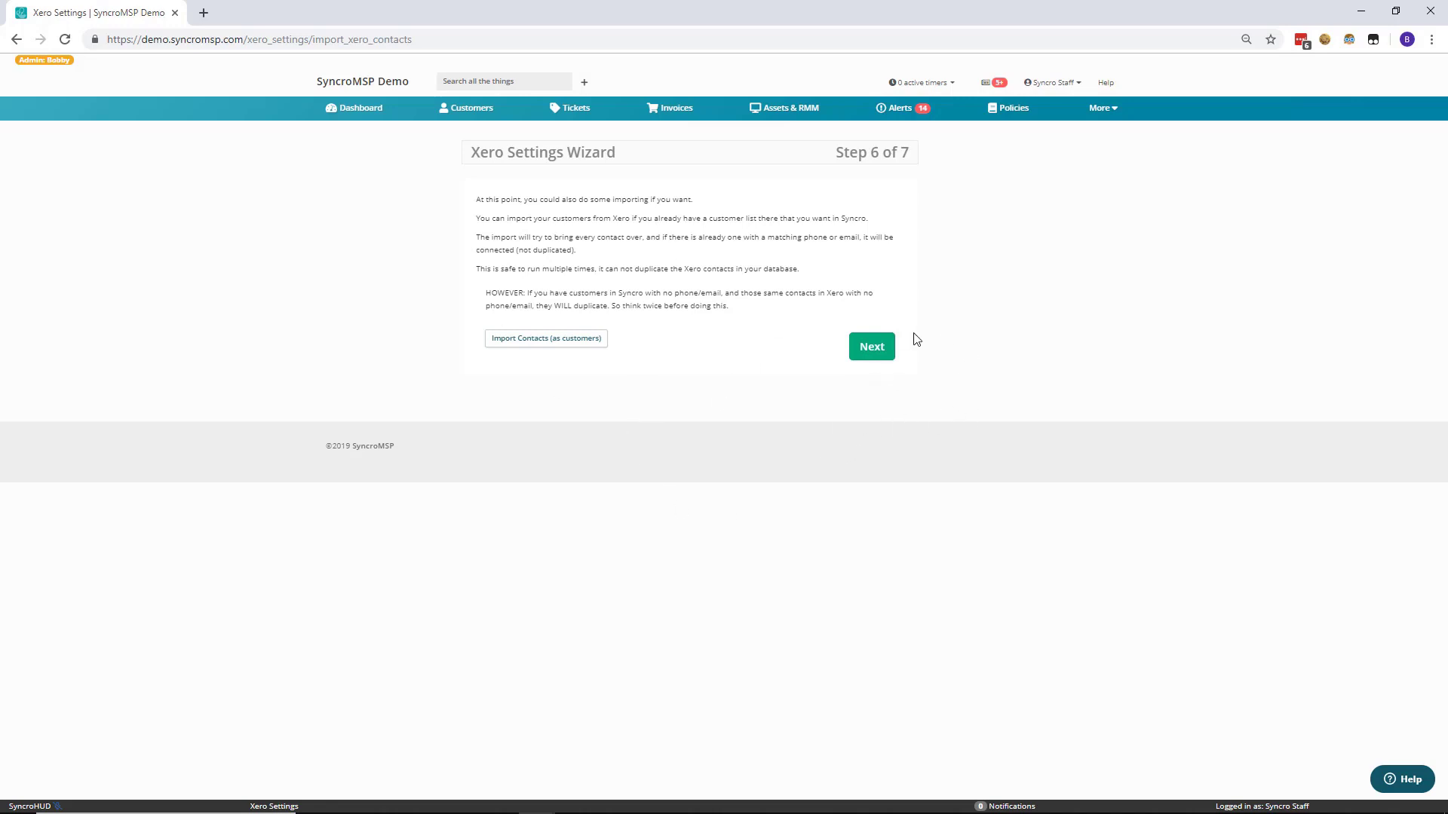
left_click(871, 349)
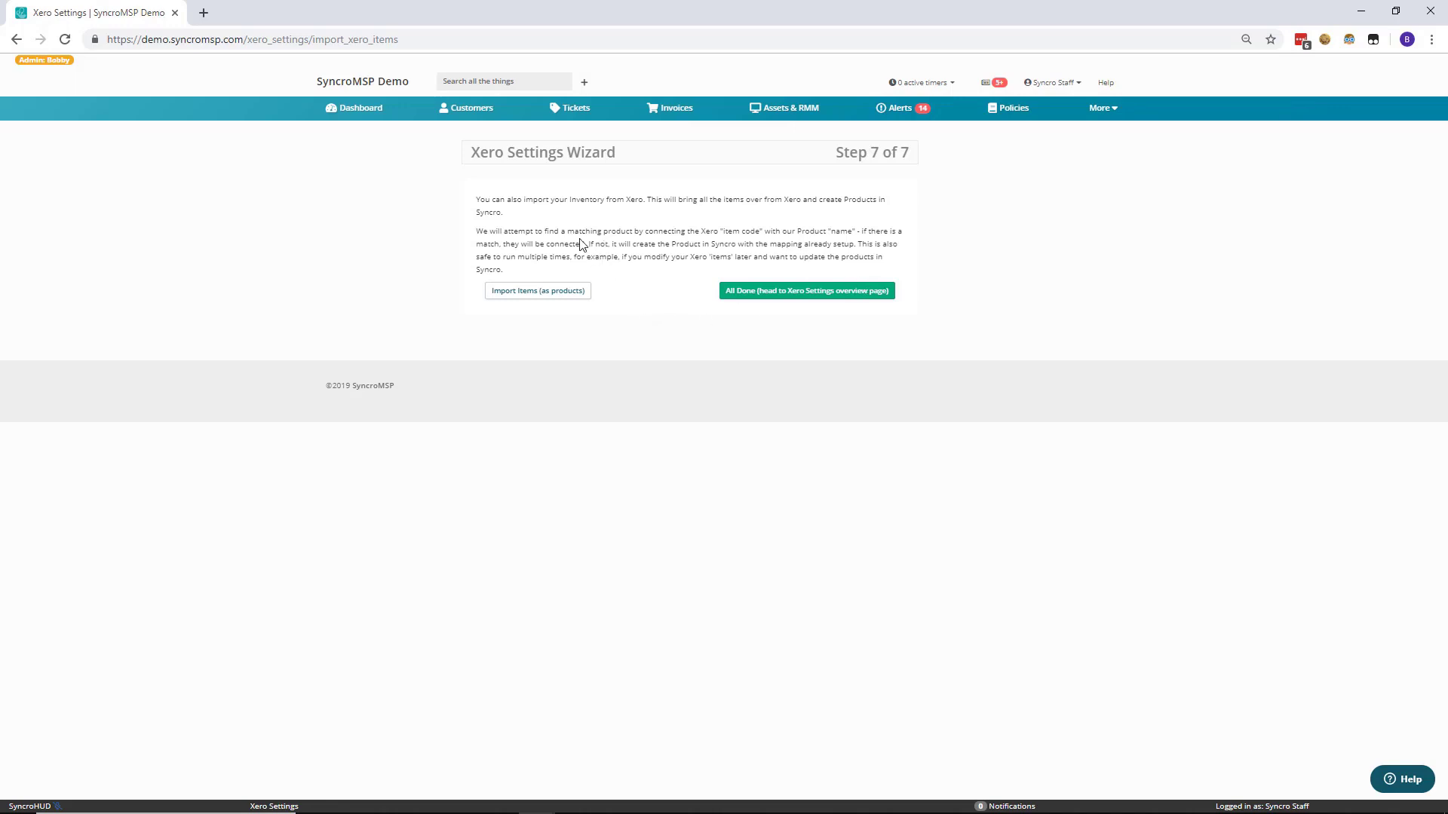
left_click(808, 300)
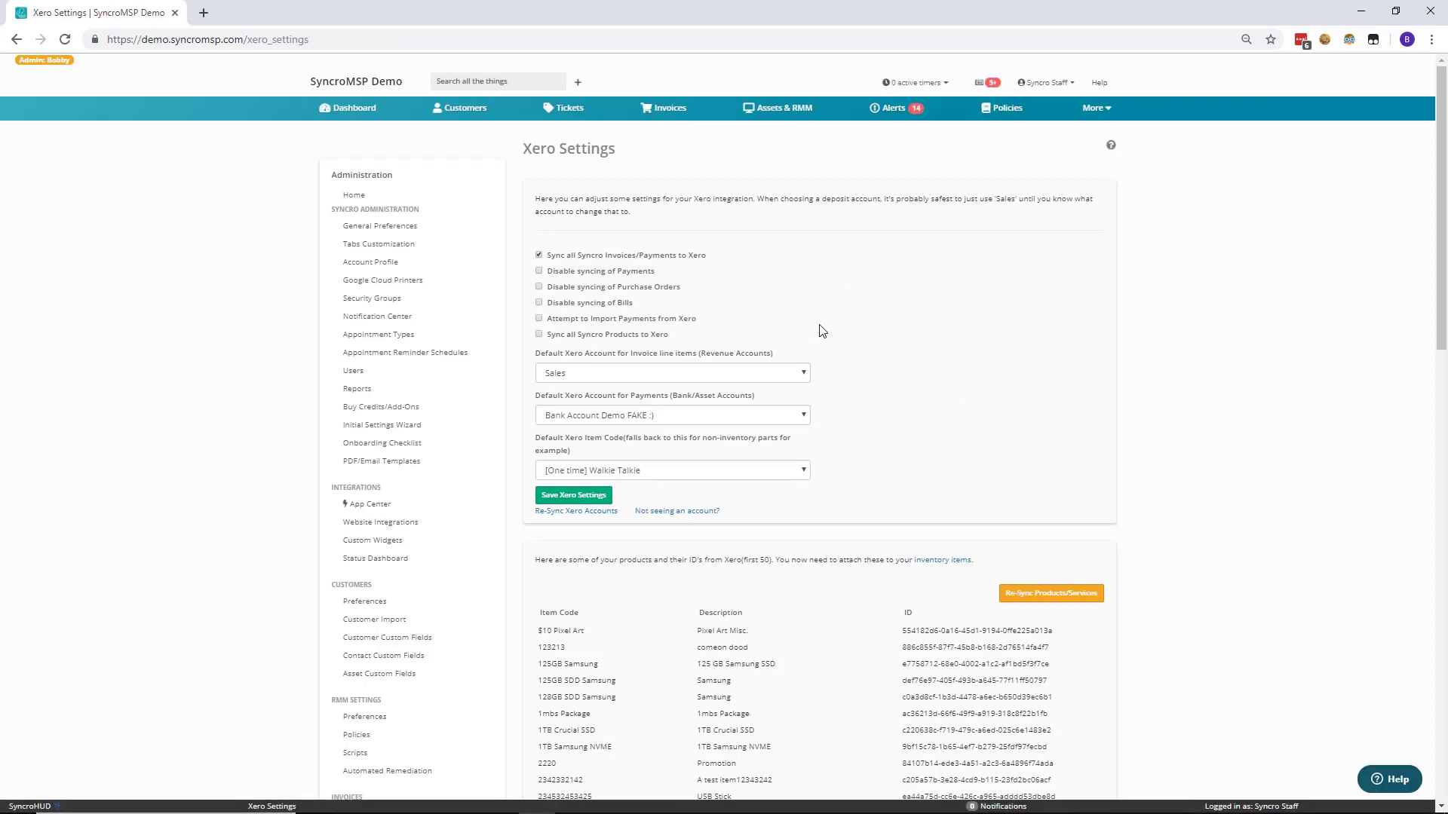
Look over the Xero Settings page and enable syncing of all Syncro products to Xero
scroll(820, 349, "down", 6)
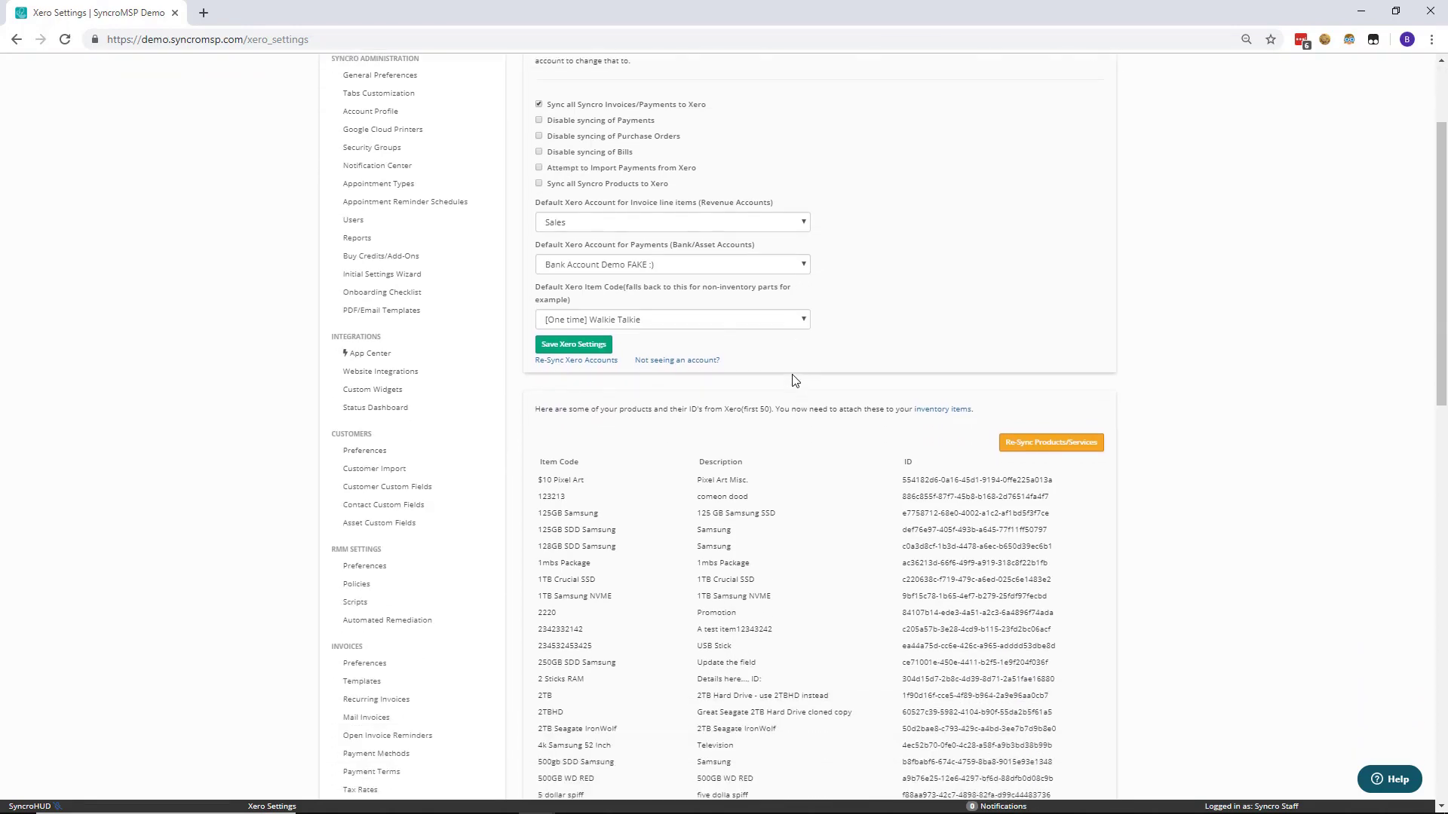
scroll(779, 377, "down", 9)
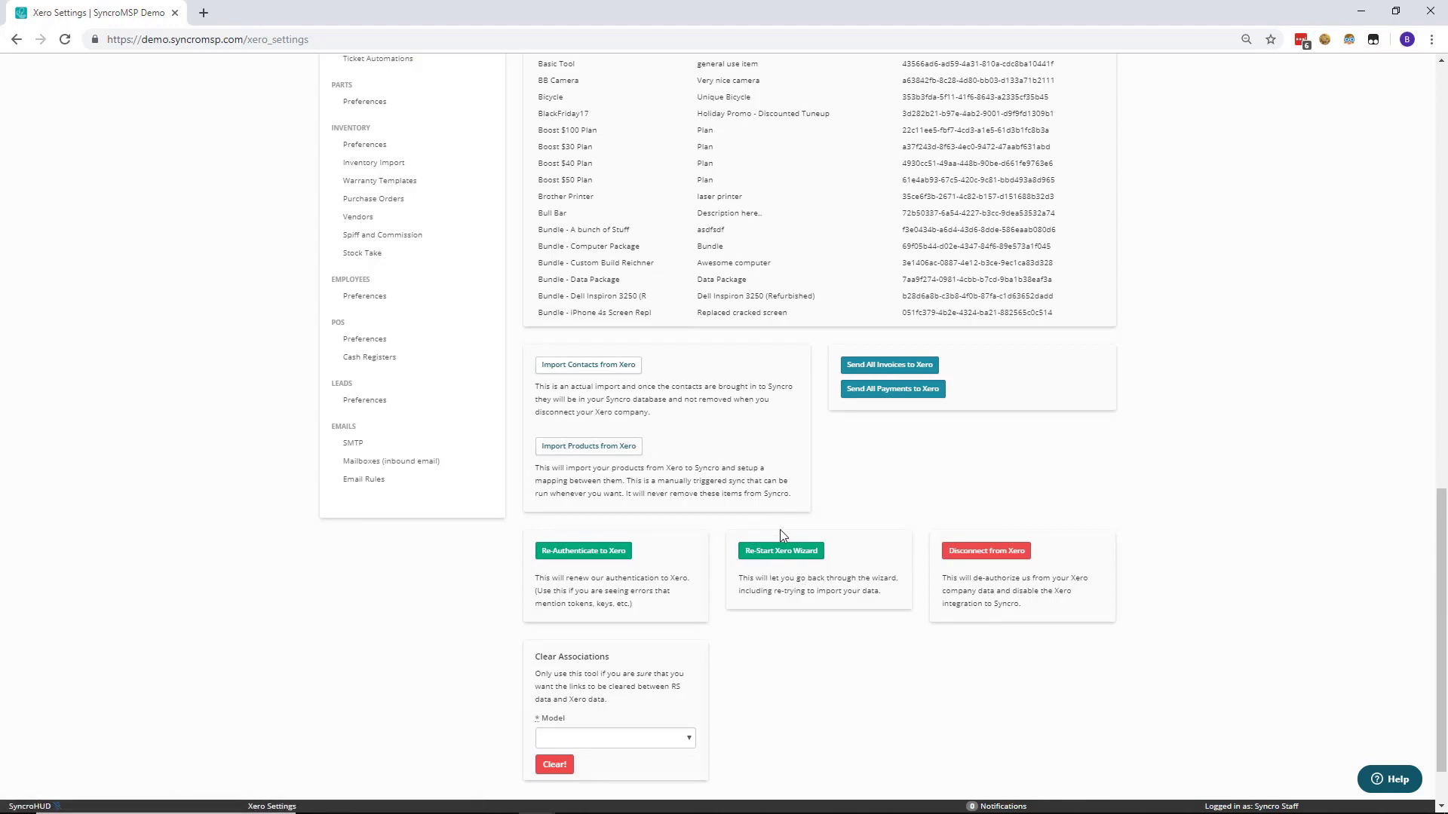
scroll(781, 531, "up", 9)
scroll(781, 531, "up", 6)
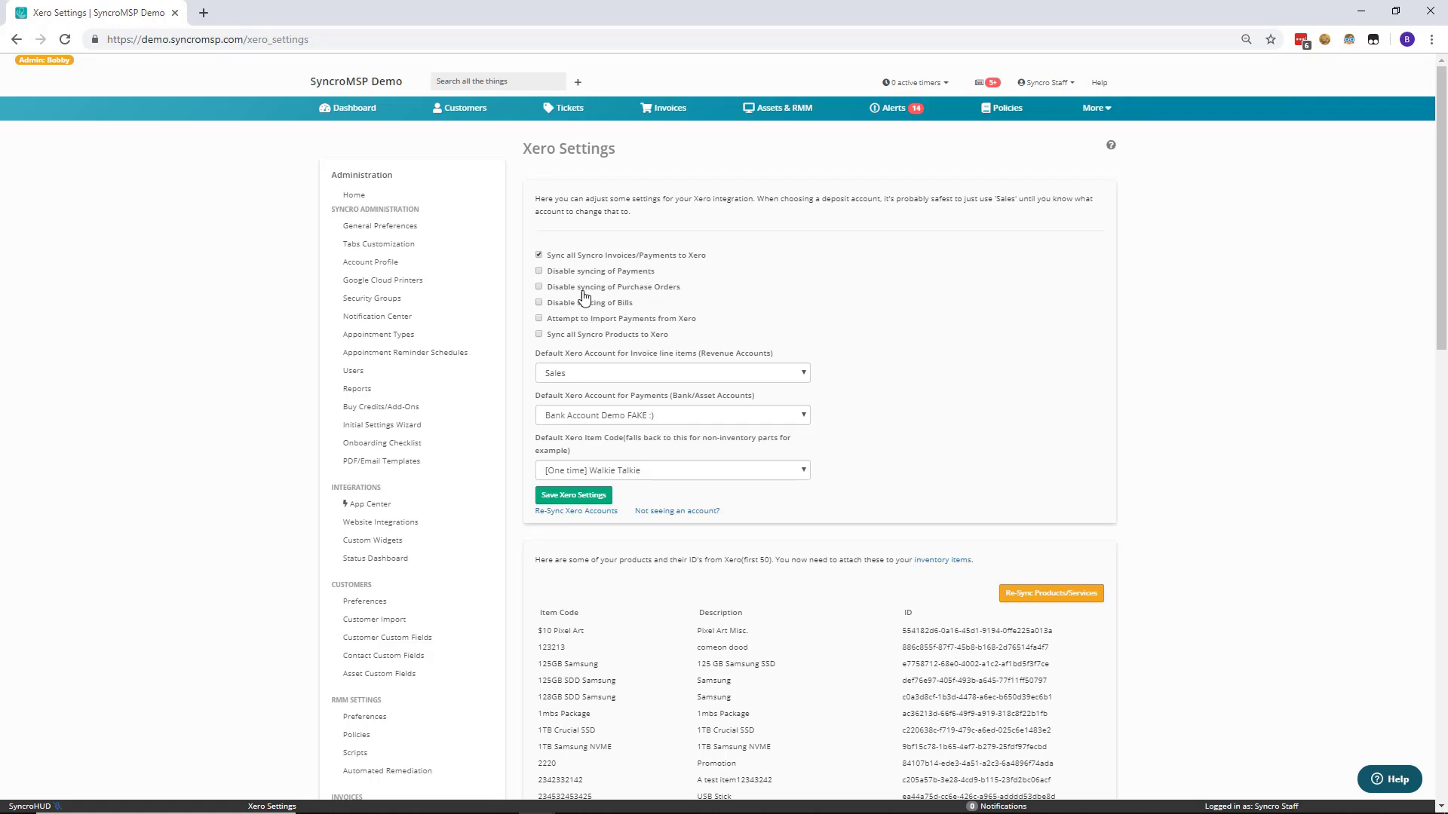
left_click(549, 341)
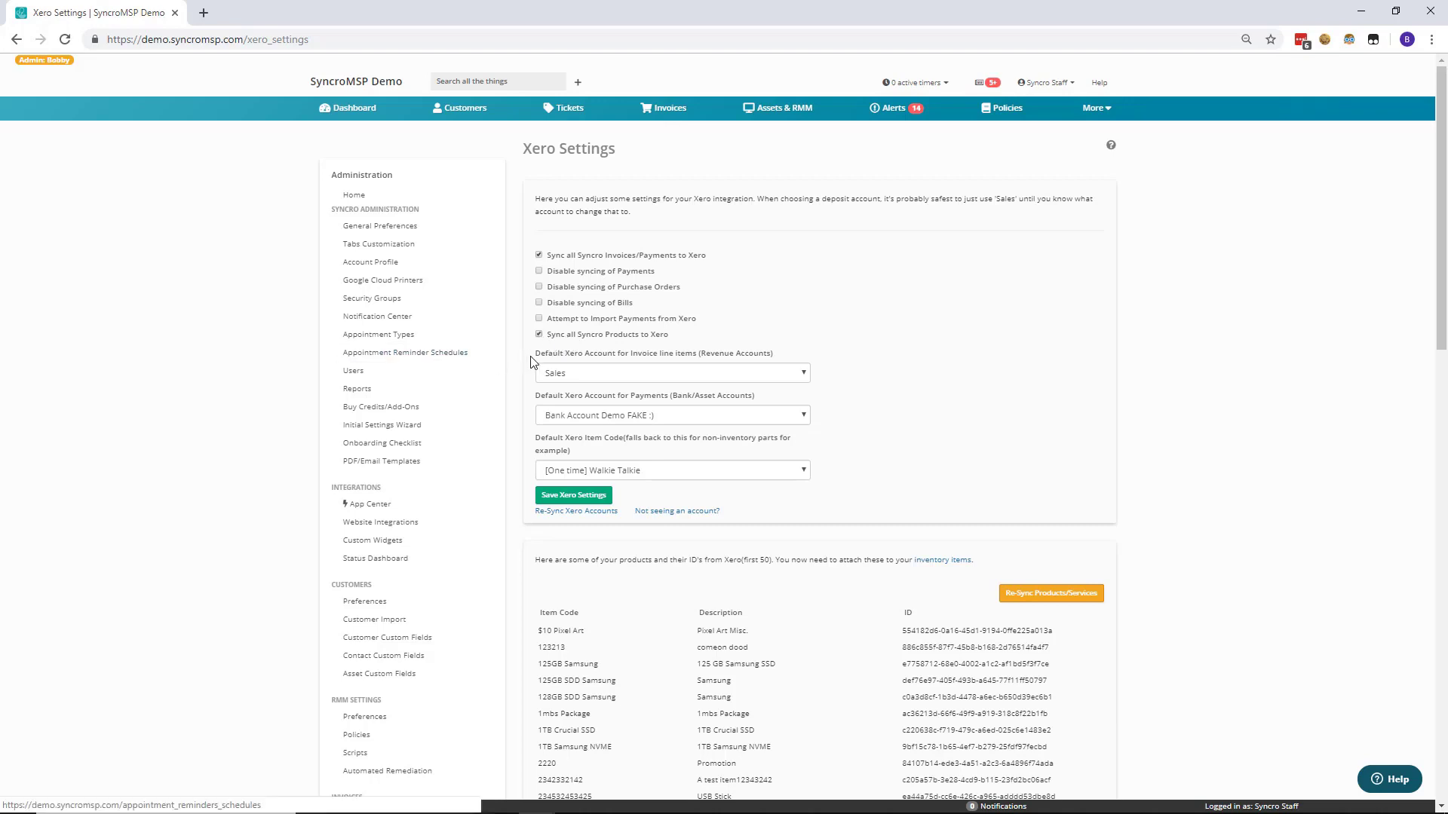